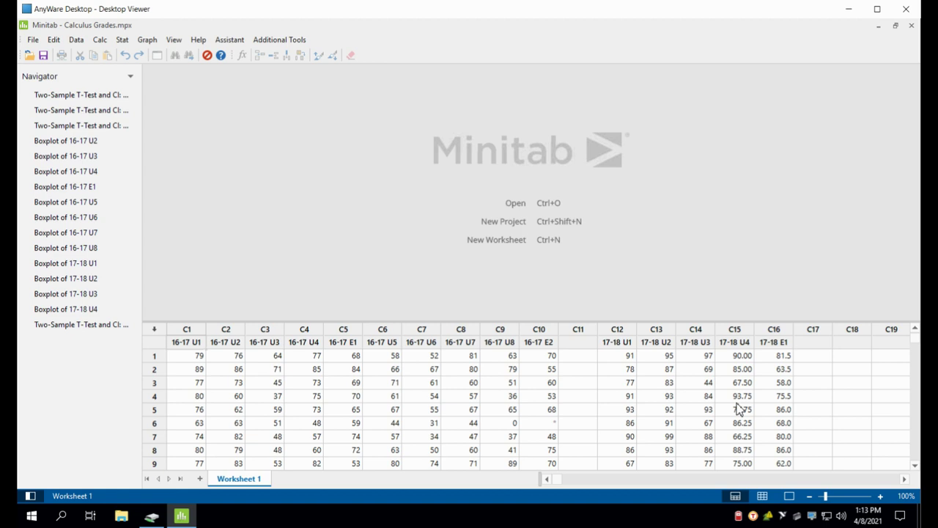
Set up a Recode to Text operation with 17-18 E1 as the column whose values are recoded
left_click(579, 329)
left_click_drag(747, 322, 748, 196)
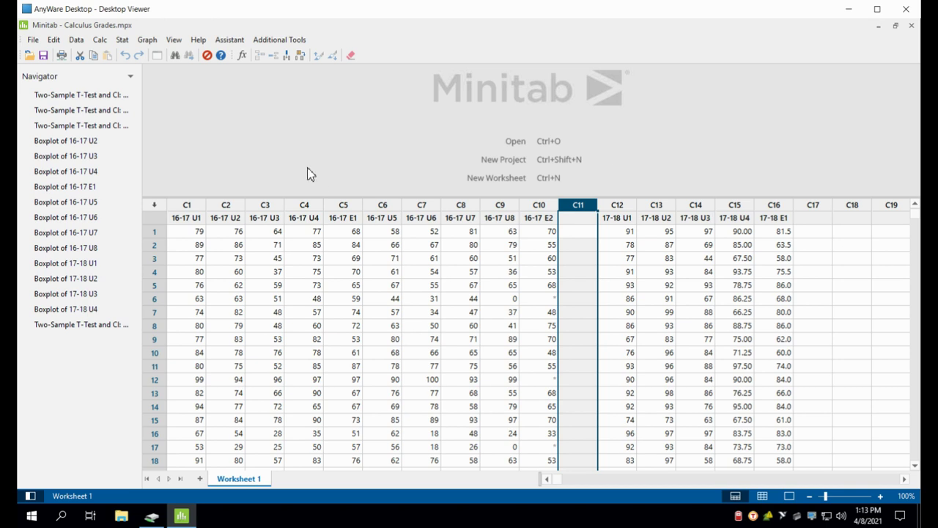
left_click(76, 40)
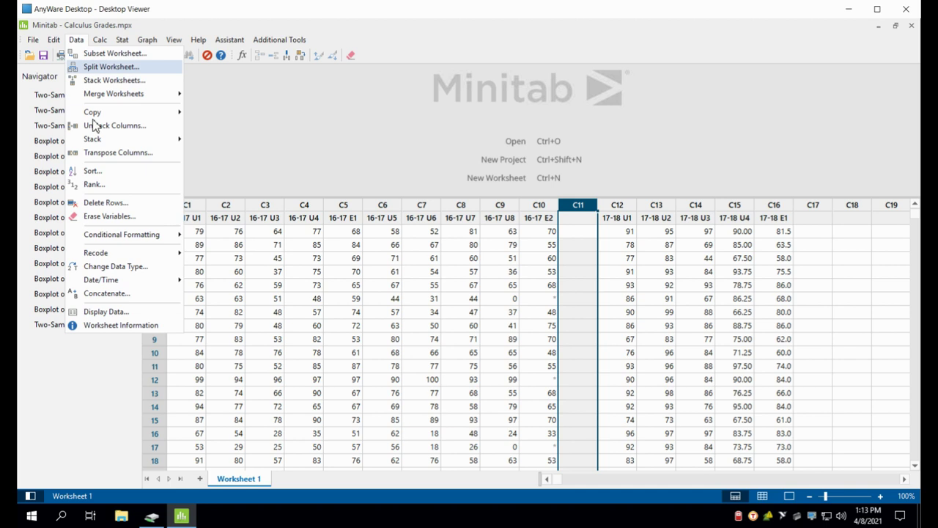
key("Right")
key("Down")
key("Down")
key("Up")
key("Up")
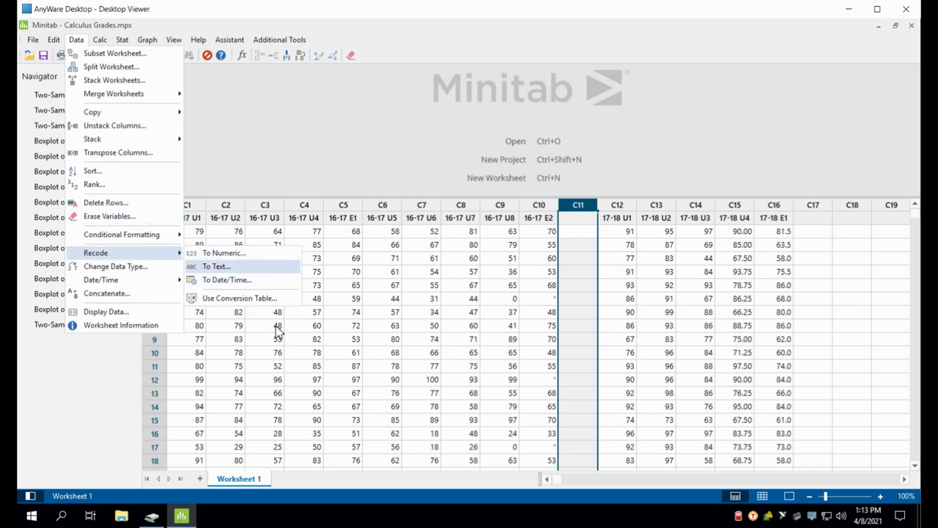
key("Down")
key("Return")
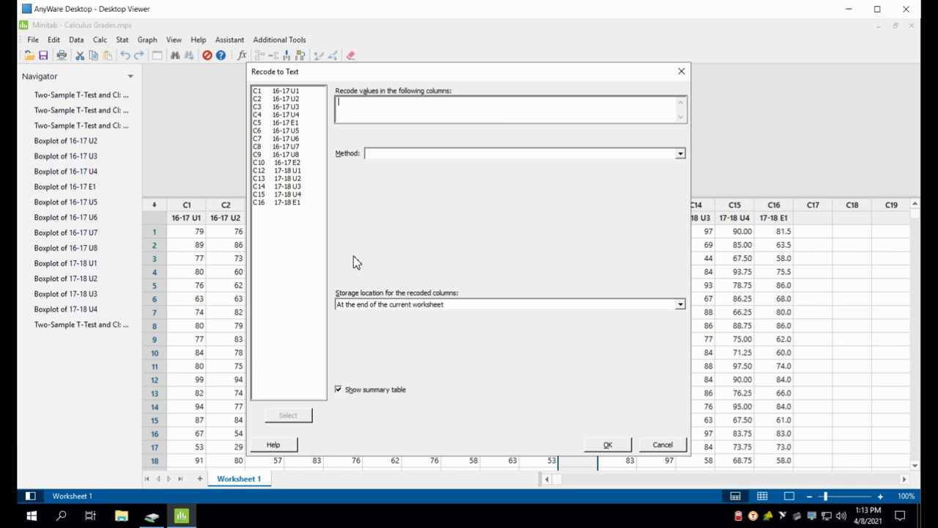
double_click(286, 202)
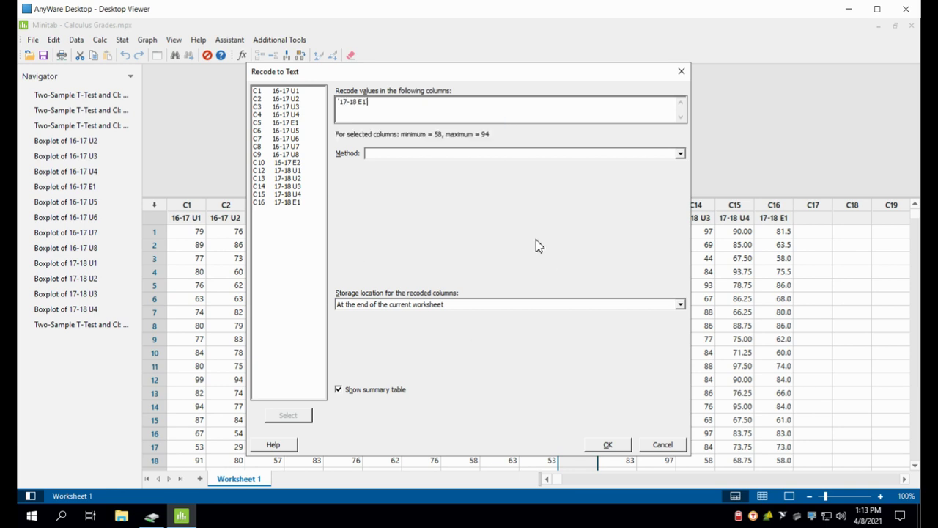
Choose the method of recoding ranges of values and map the range 90 to 100 to A
left_click(680, 153)
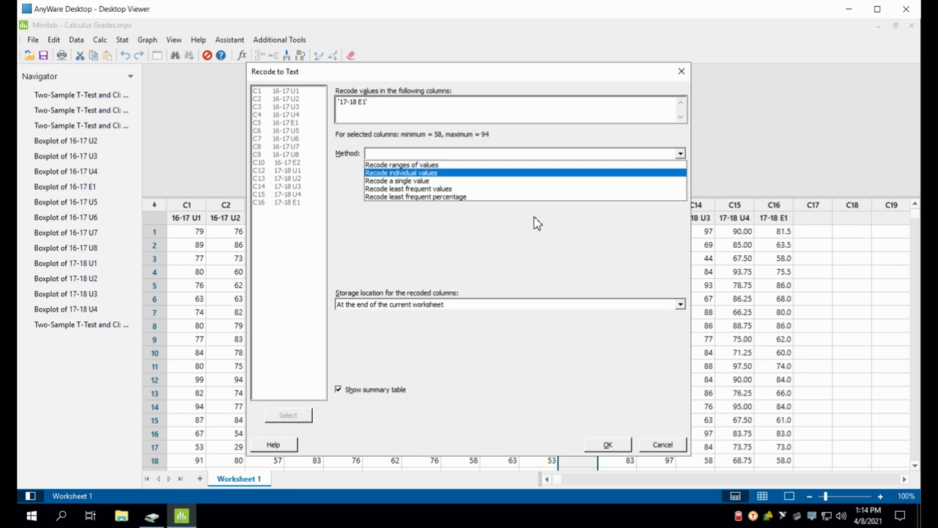
key("Up")
key("Return")
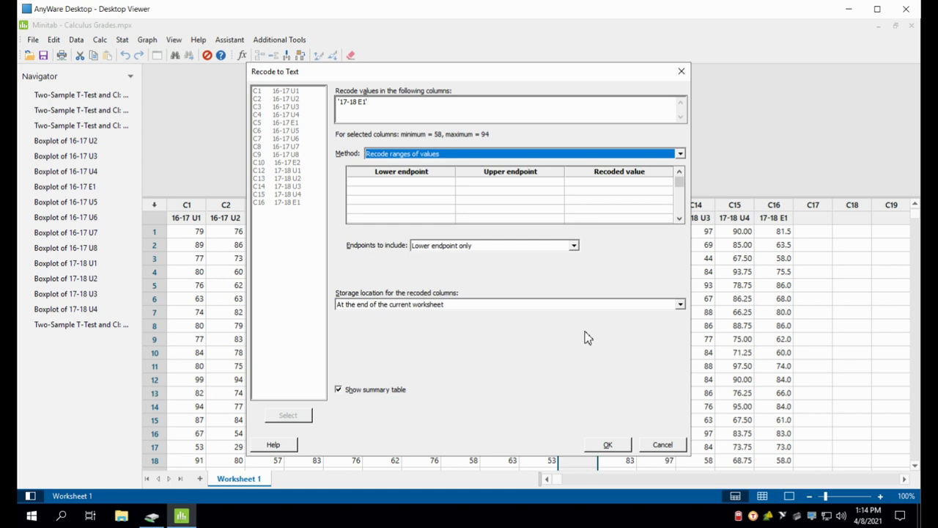
key("Tab")
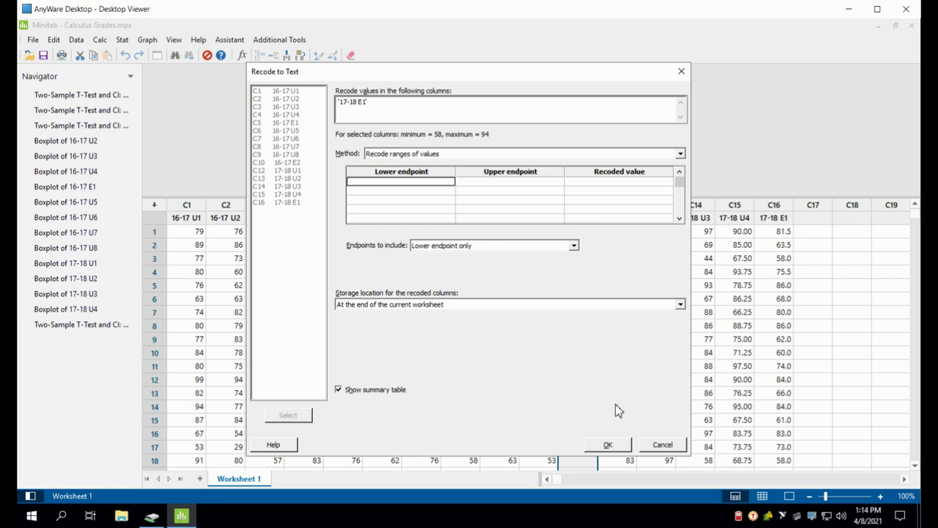
type("90")
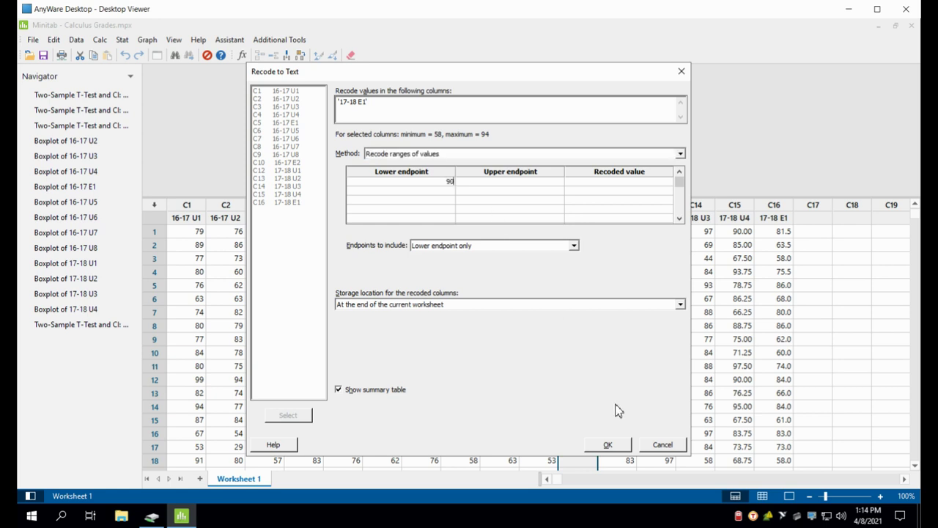
key("Tab")
type("100")
key("Tab")
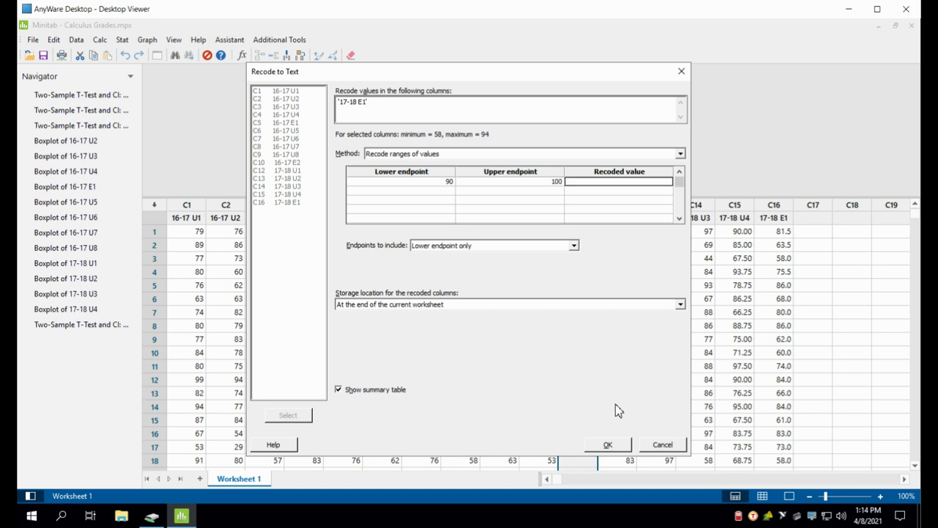
type("A")
key("Tab")
Map the range 80 to 90 to B and the range 70 to 80 to C
type("80")
key("Tab")
type("90")
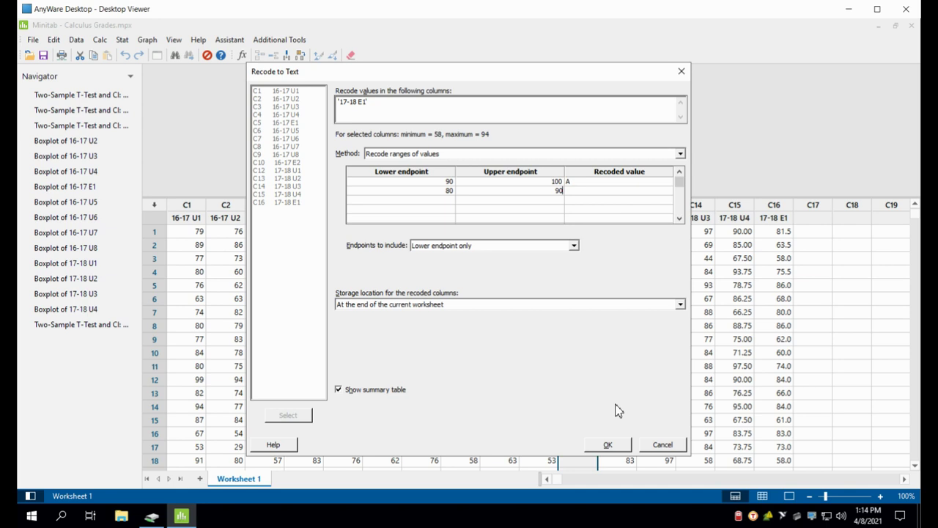
key("Tab")
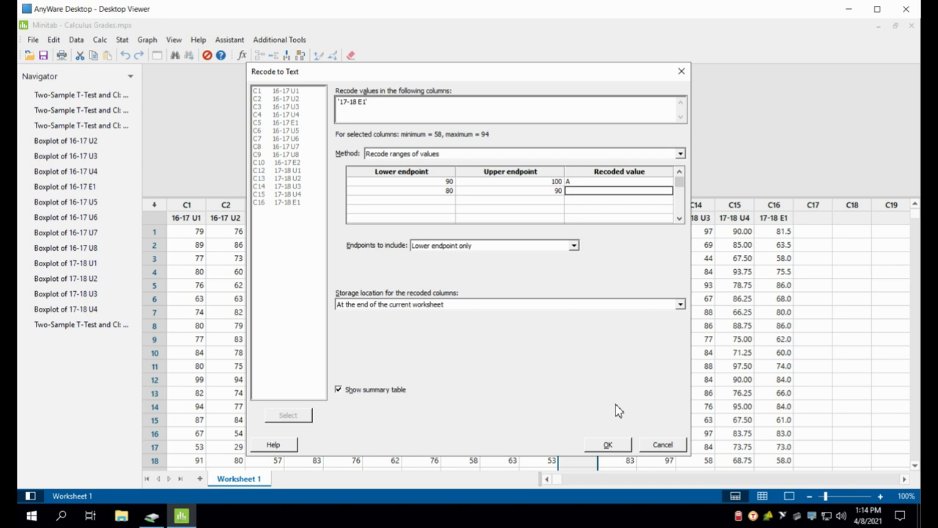
type("B")
key("Tab")
type("70")
key("Tab")
type("80")
key("Tab")
type("C")
key("Tab")
Map the range 60 to 70 to D and the range 0 to 60 to F
type("60")
key("Tab")
type("70")
key("Tab")
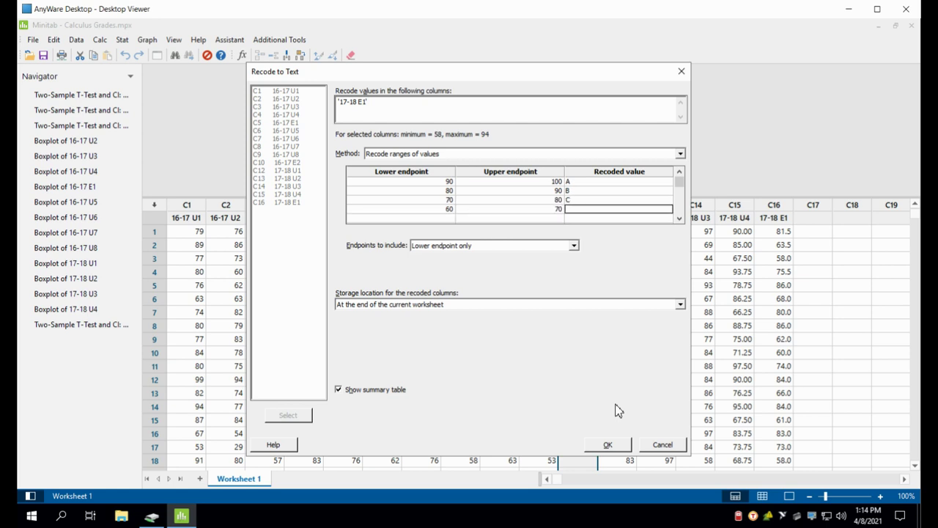
type("D")
key("Tab")
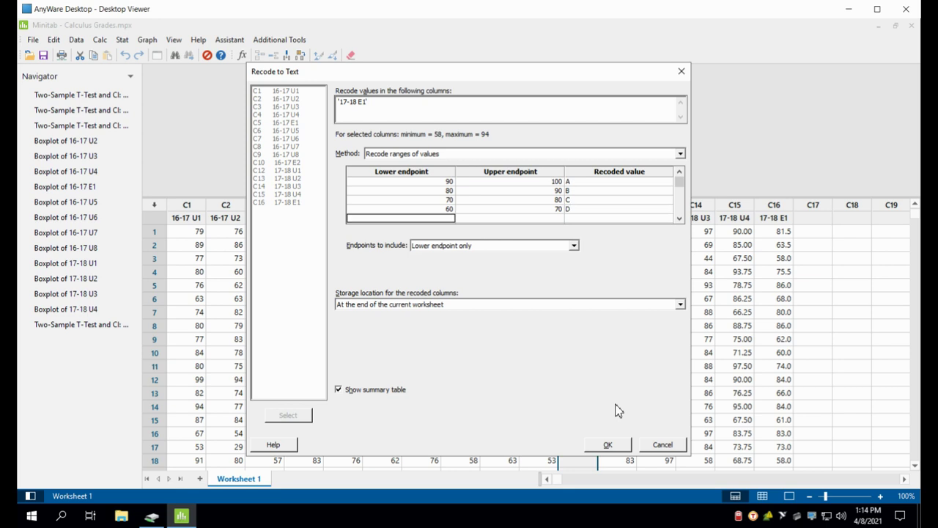
type("0")
key("Tab")
type("60")
key("Tab")
type("F")
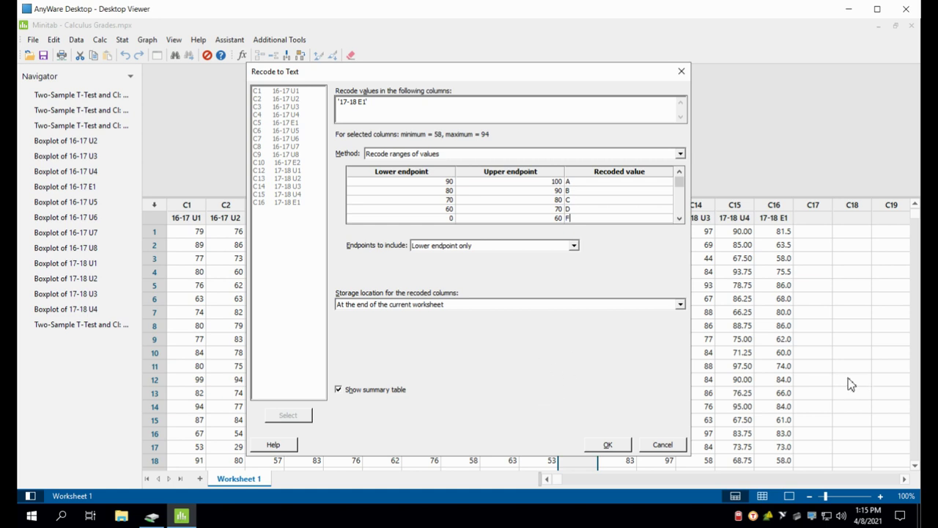
Store the recoded letter grades in specified column C17 of the current worksheet and run the recode
key("alt+s")
key("alt+Down")
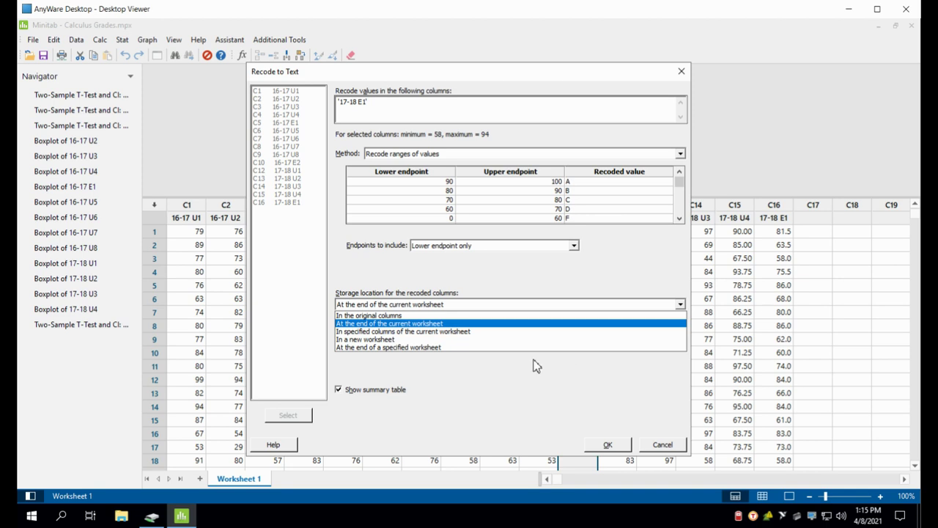
key("Down")
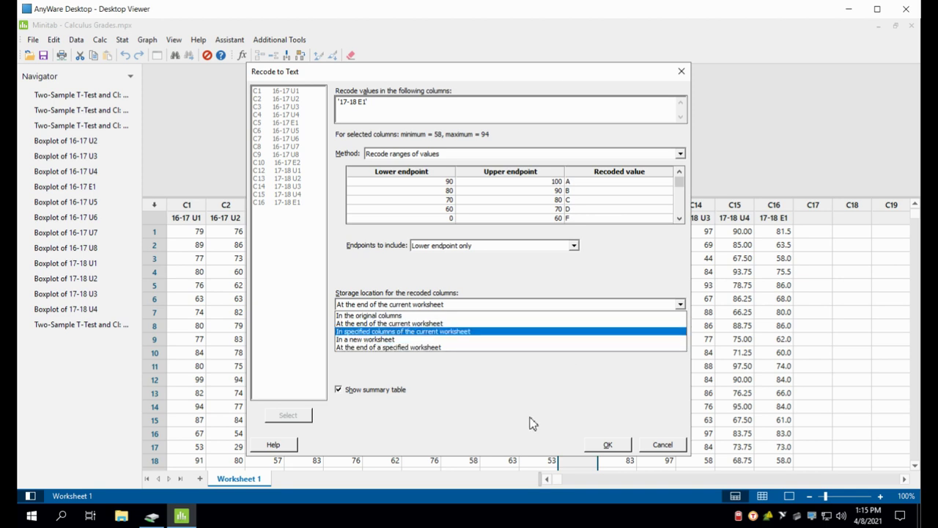
key("Return")
key("Tab")
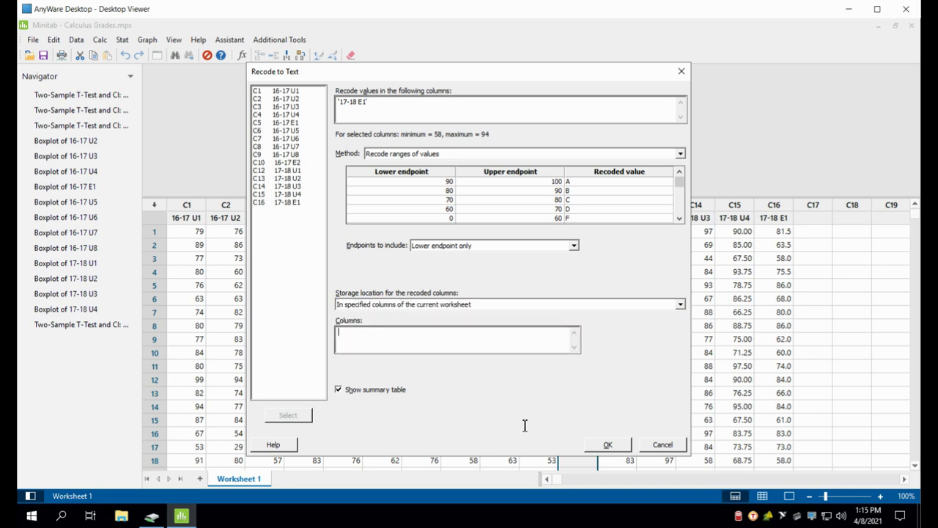
type("c17")
key("Return")
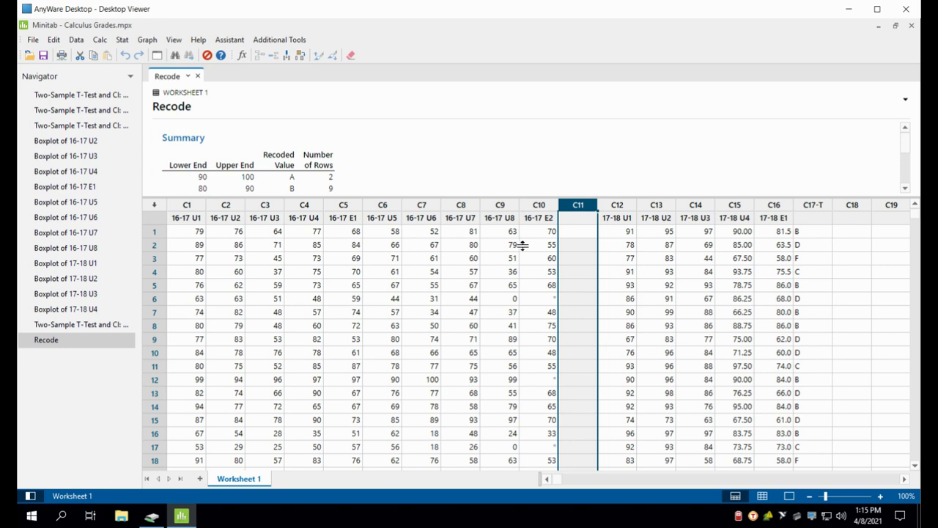
left_click_drag(522, 246, 511, 315)
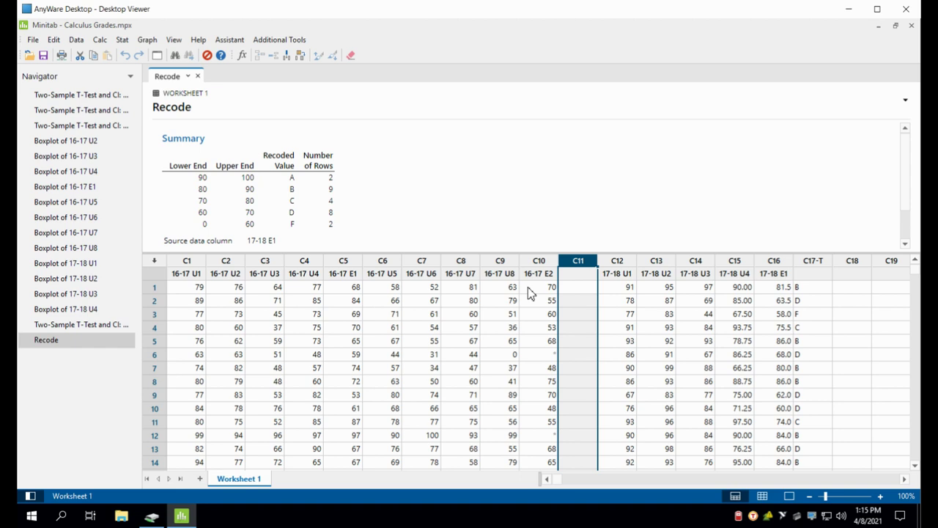
left_click(80, 40)
key("Up")
key("Up")
key("Up")
key("Up")
key("Up")
key("Right")
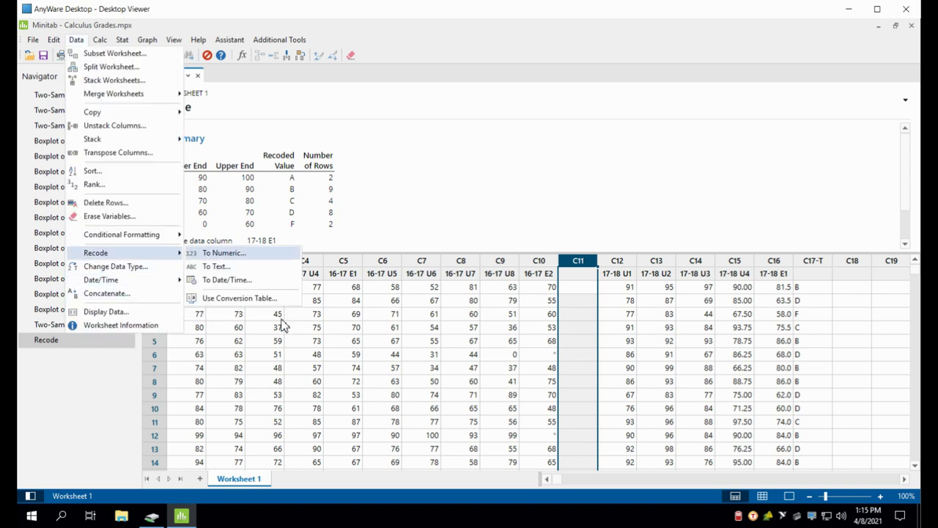
key("Down")
key("Return")
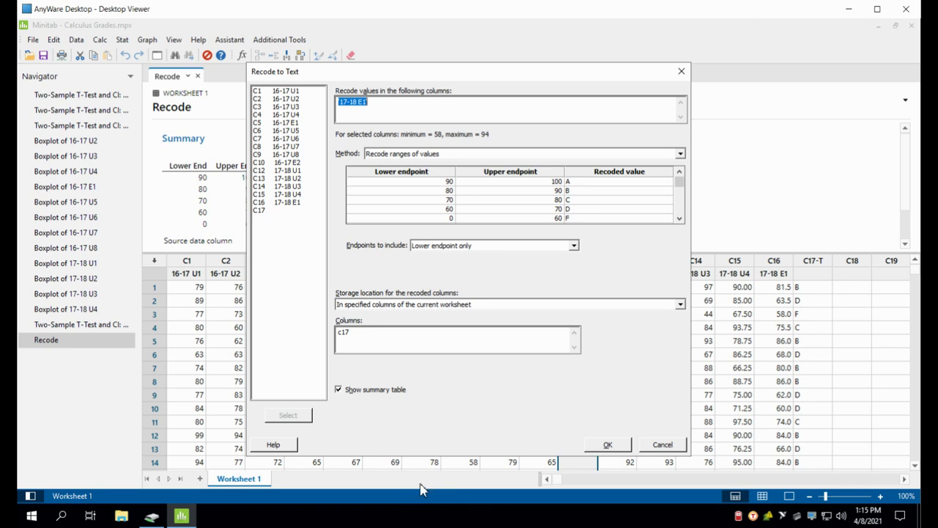
left_click(663, 445)
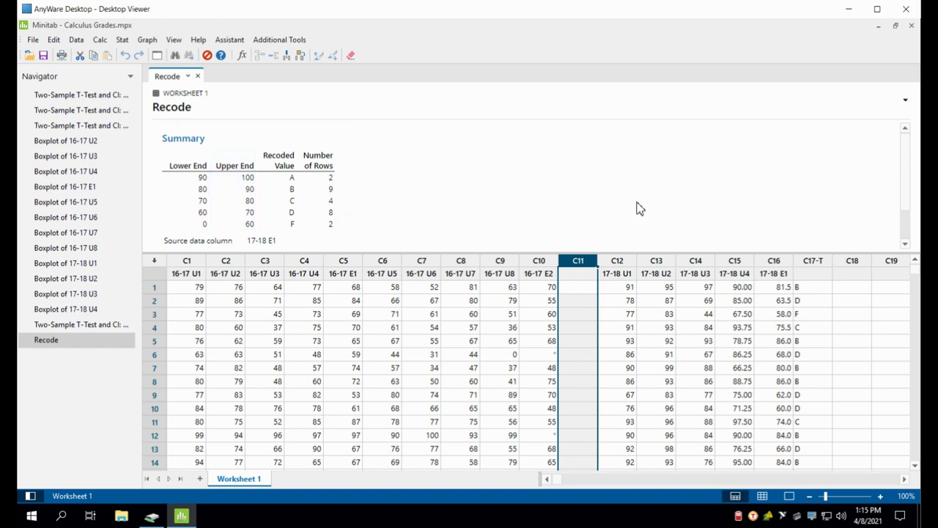
Set up a Recode to Numeric operation on column 17-18 E1 using the method of recoding ranges of values
left_click(76, 39)
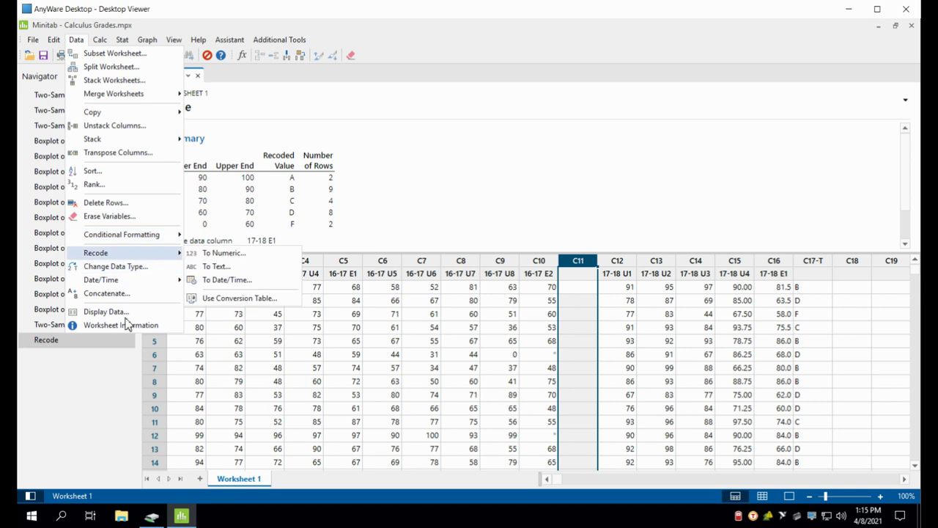
key("Right")
key("Return")
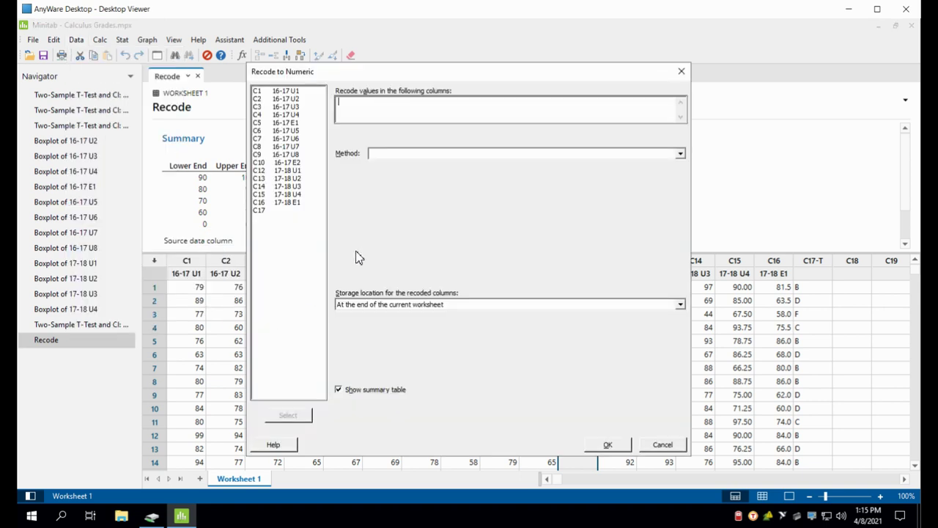
double_click(286, 201)
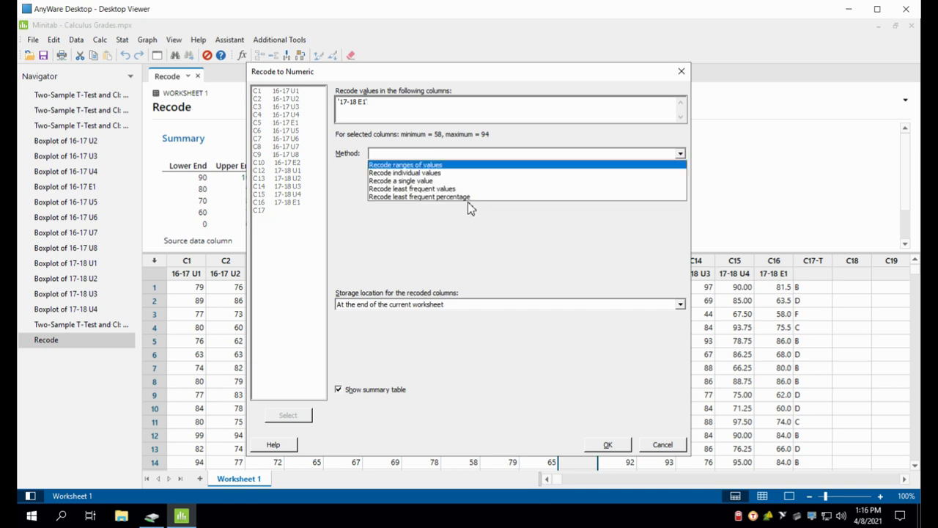
key("Return")
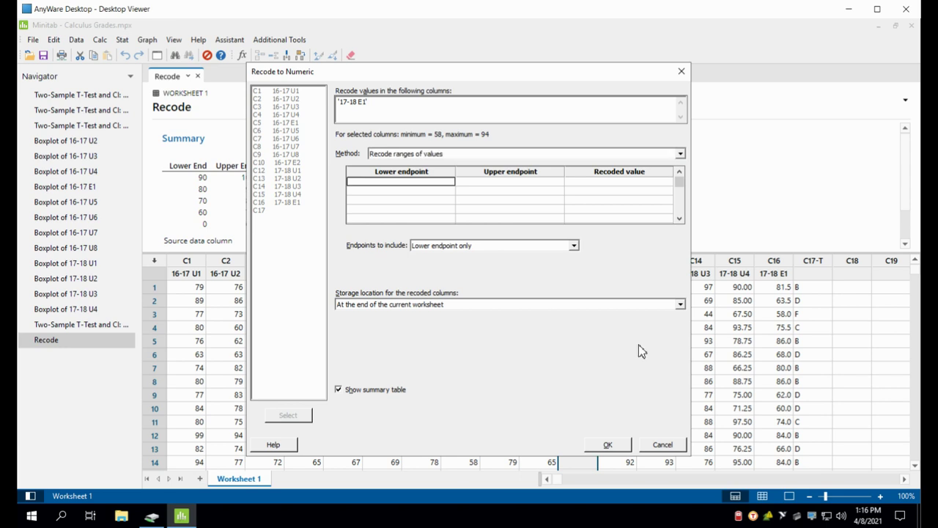
Set the first range's lower endpoint to 90 and upper endpoint to 100
type("90")
key("Tab")
type("100")
key("Tab")
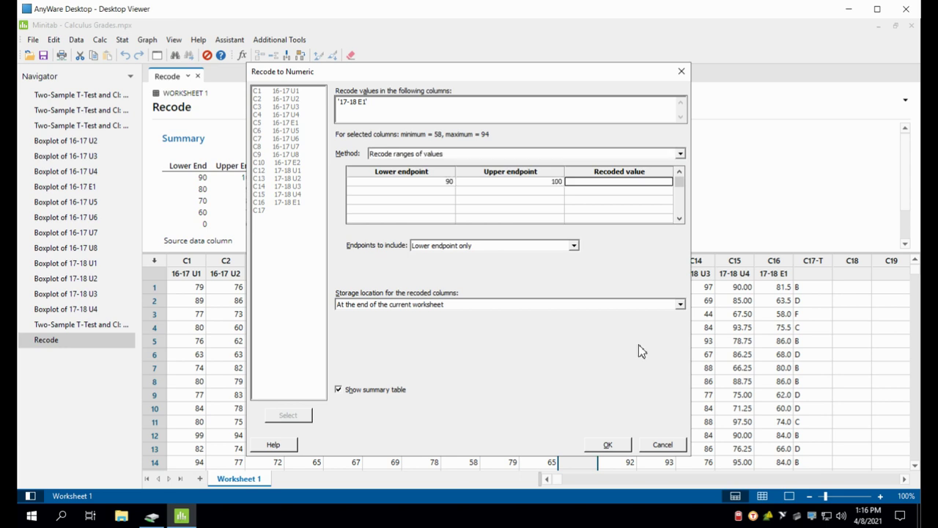
Try to use 90-100 as the recoded value for the first range
type("90-100")
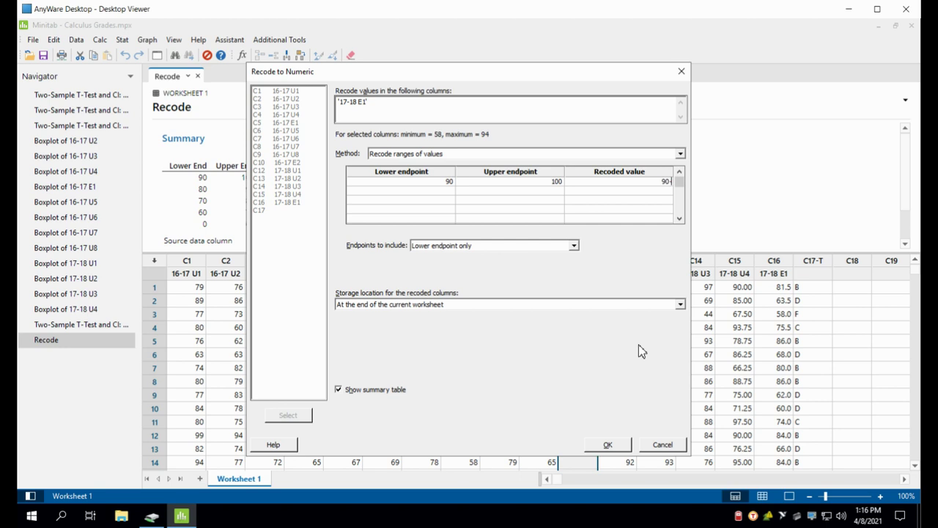
key("Tab")
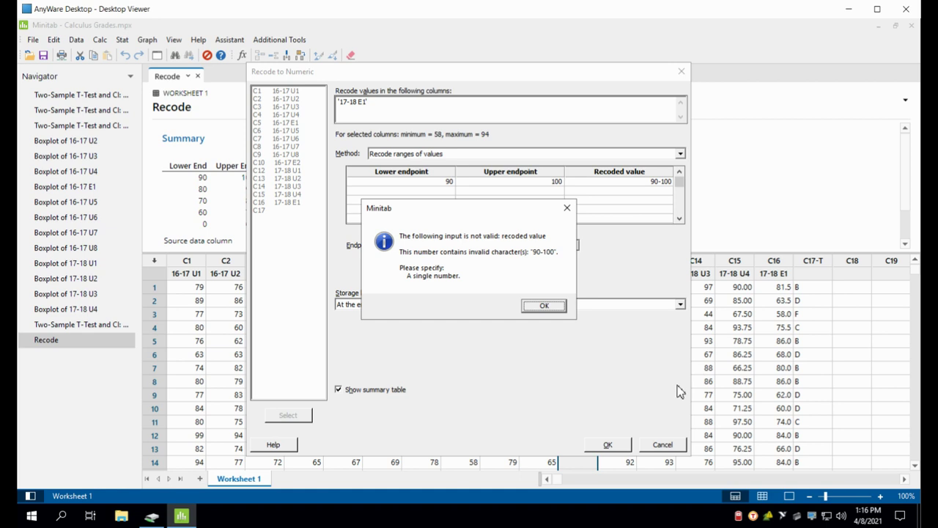
key("Return")
Set the first range's recoded value to 95 and map the range 80 to 90 to 85
type("95")
key("Tab")
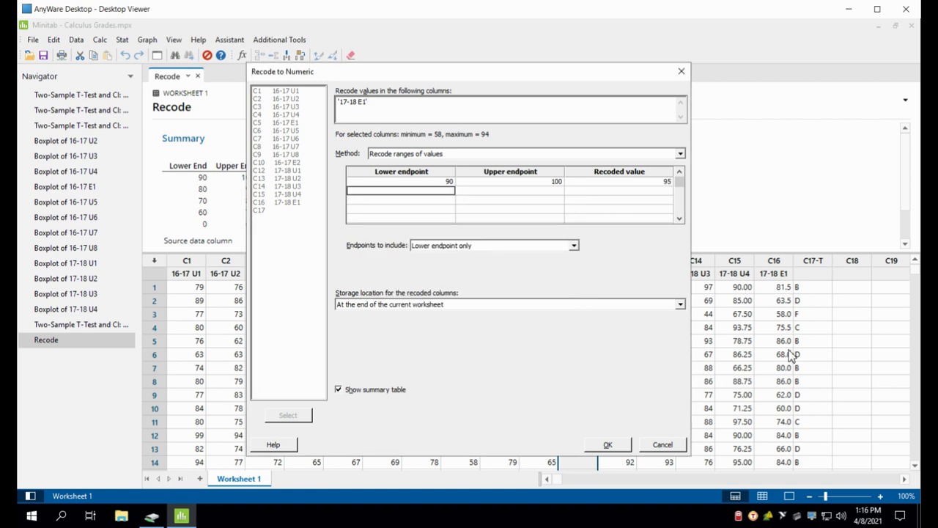
key("Tab")
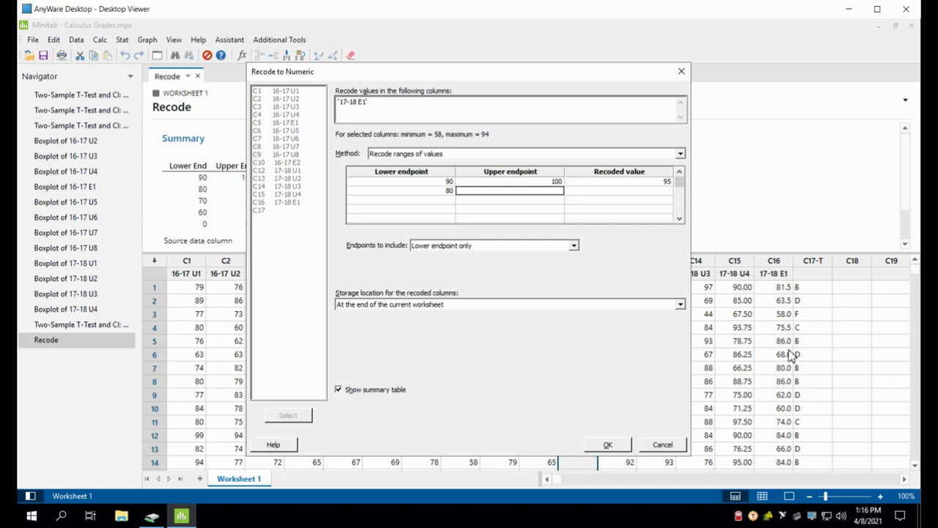
type("90")
key("Tab")
type("85")
key("Tab")
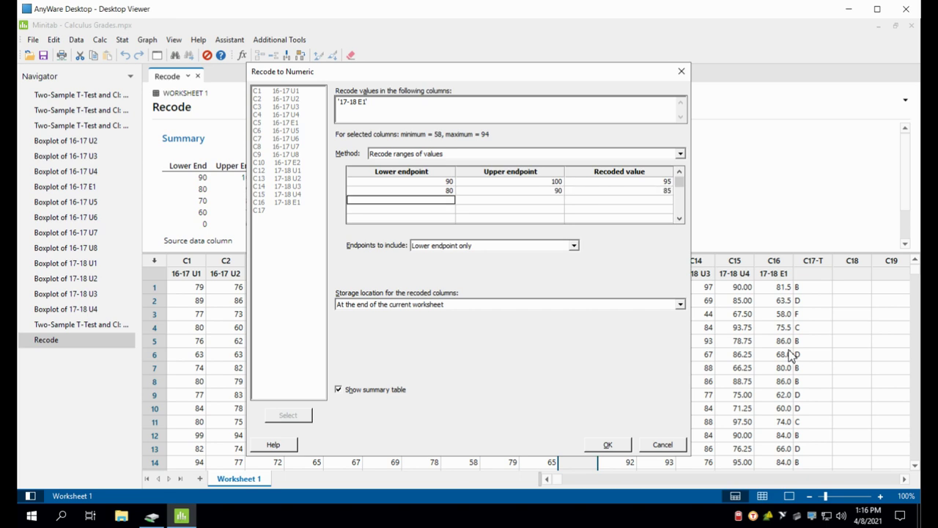
Map the range 70 to 80 to the recoded value 75
type("70")
key("Tab")
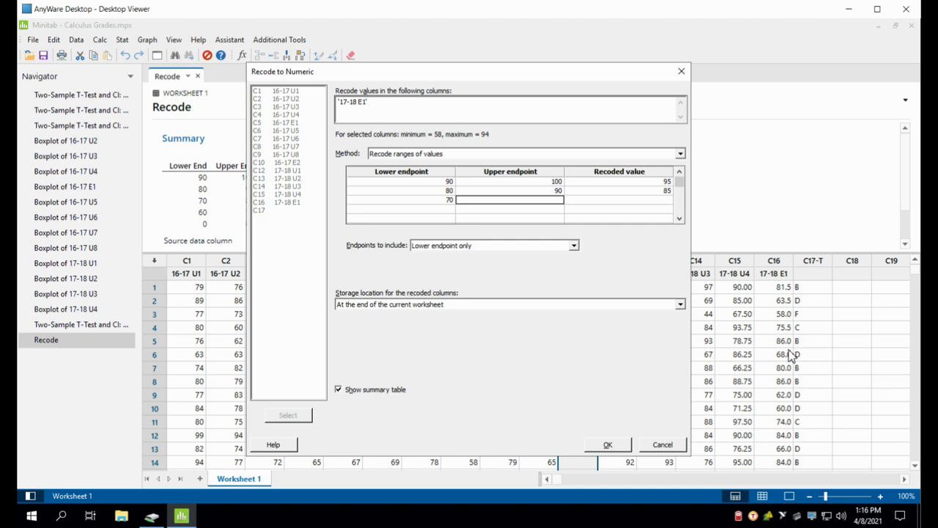
type("80")
key("Tab")
type("75")
key("Tab")
Map the range 60 to 70 to the recoded value 65
type("60")
key("Tab")
type("70")
key("Tab")
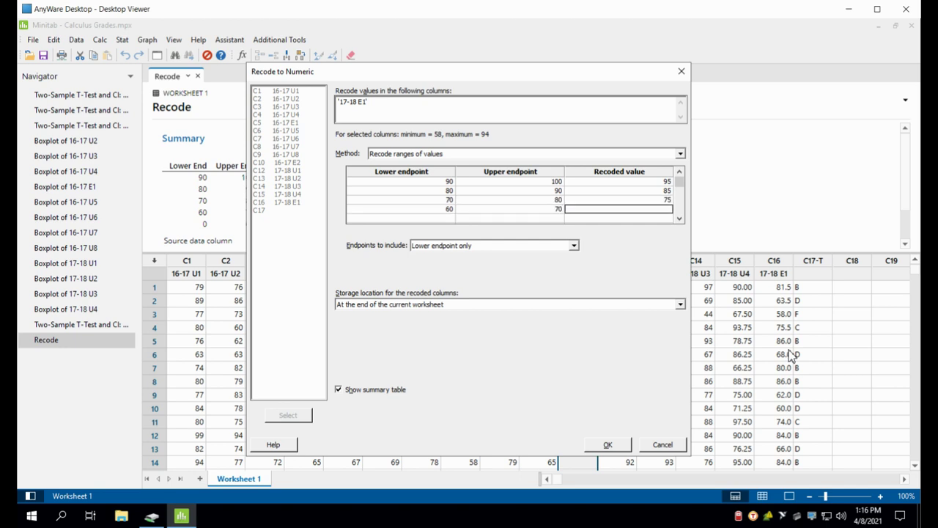
type("65")
key("Tab")
Map the range 0 to 60 to the recoded value 50
type("0")
key("Tab")
type("60")
key("Tab")
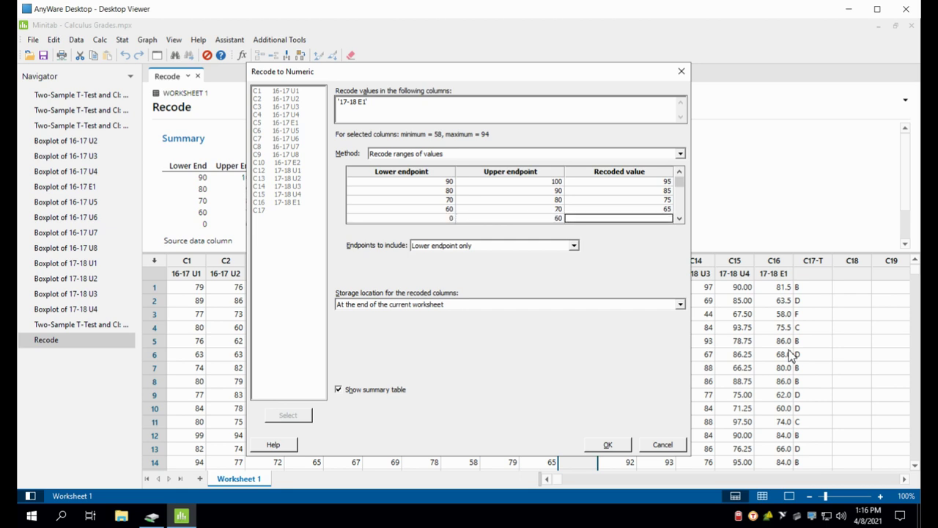
type("50")
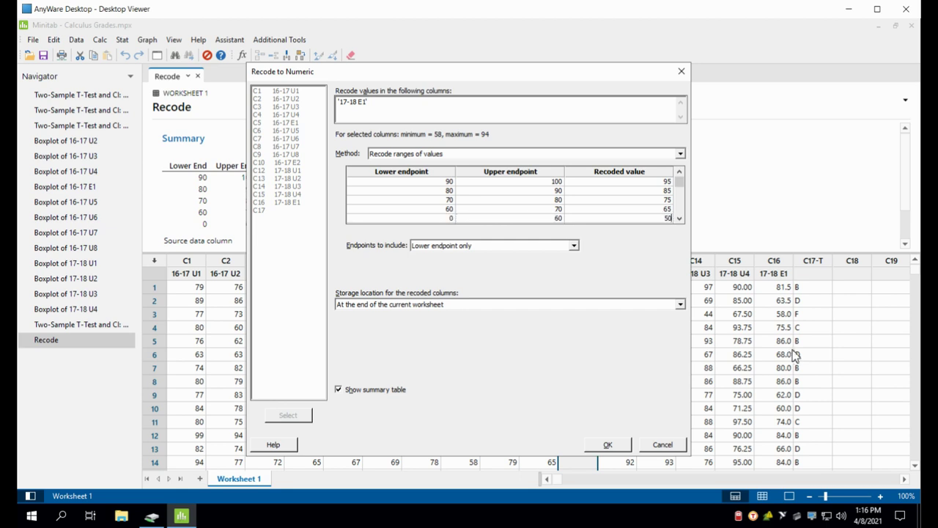
Store the recoded values in column c18 of the current worksheet and run the numeric recode
key("alt+Down")
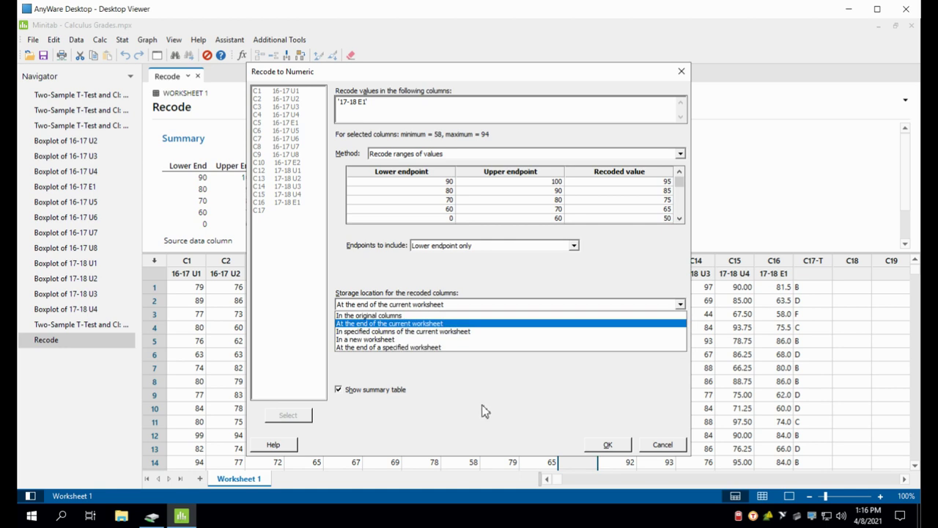
key("Up")
key("Down")
key("Down")
key("Down")
key("Up")
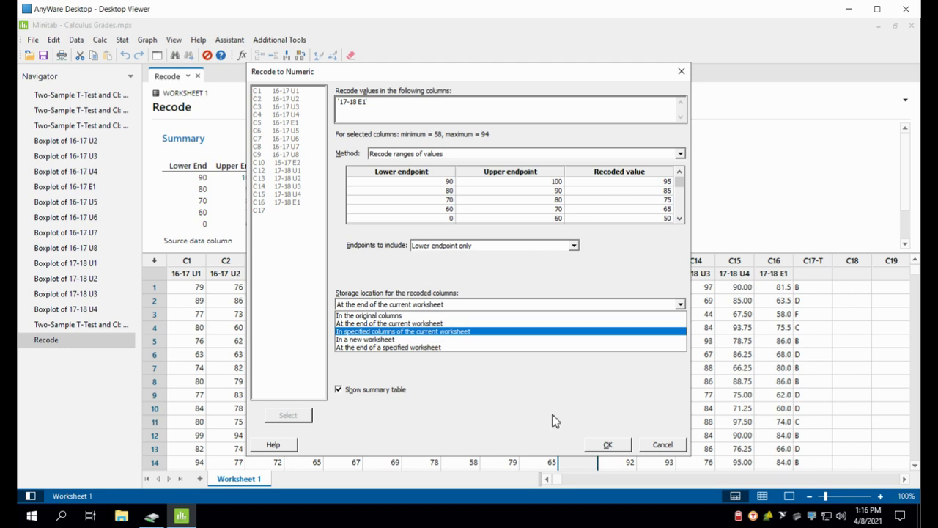
key("Return")
key("Tab")
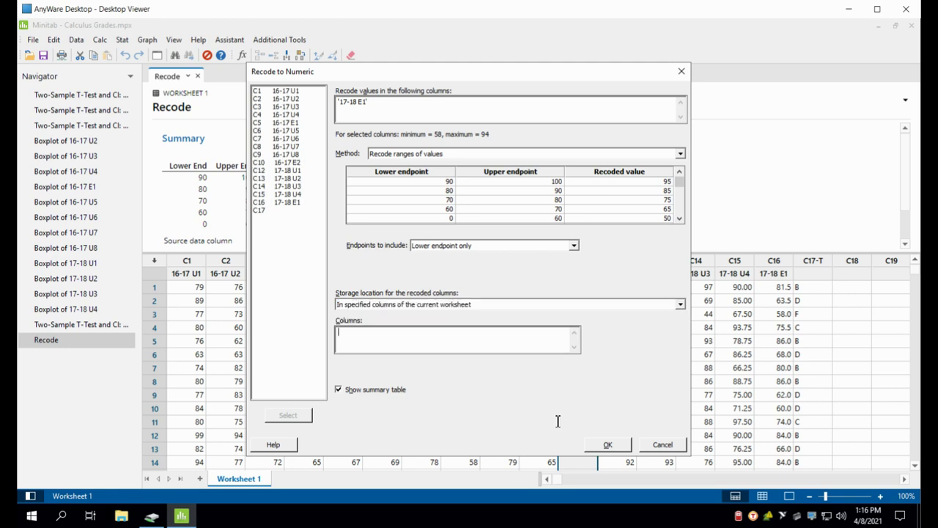
type("c18")
key("Return")
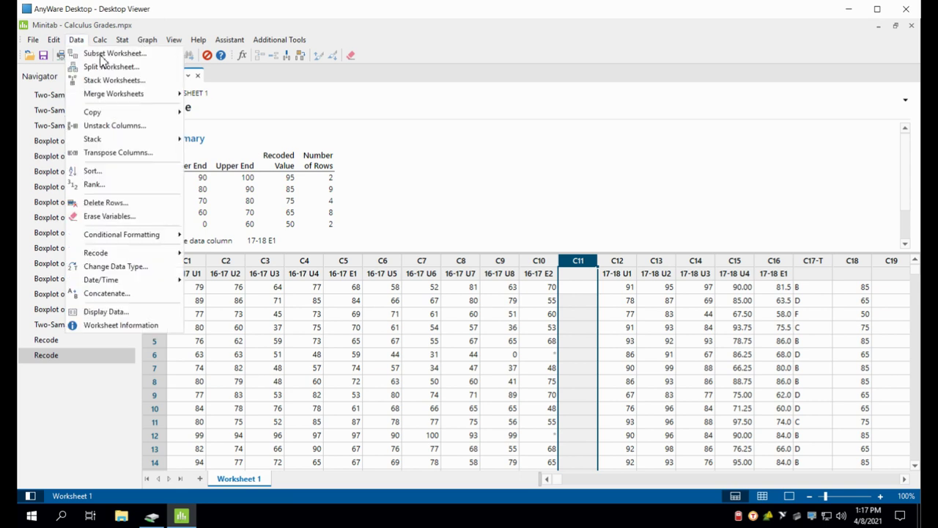
In Recode to Text, set the recoded values of the 90 to 100 and 80 to 90 ranges to 90-100 and 80-89
mouse_move(95, 253)
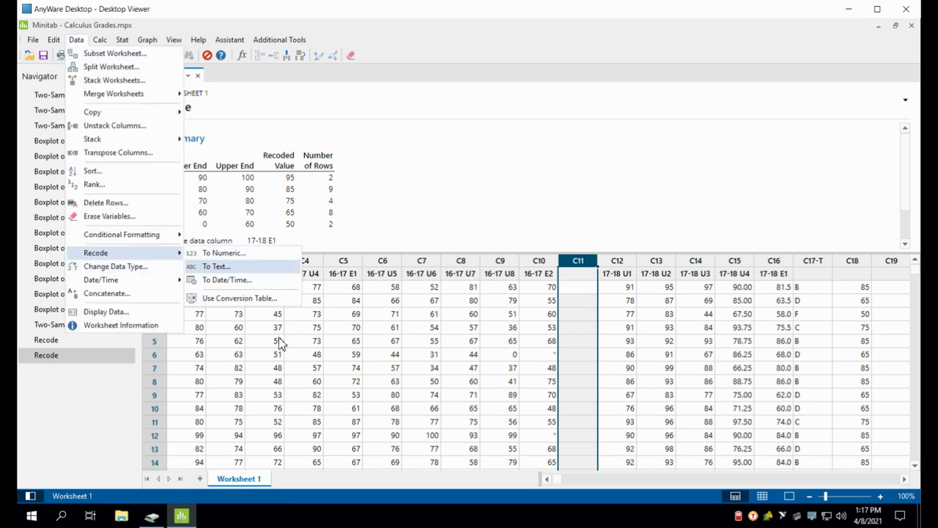
key("Return")
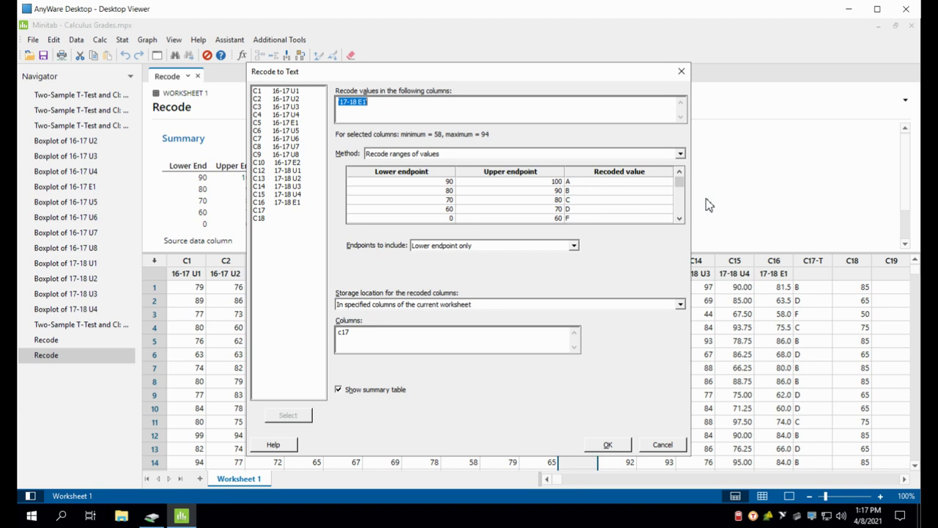
key("Tab")
key("Tab")
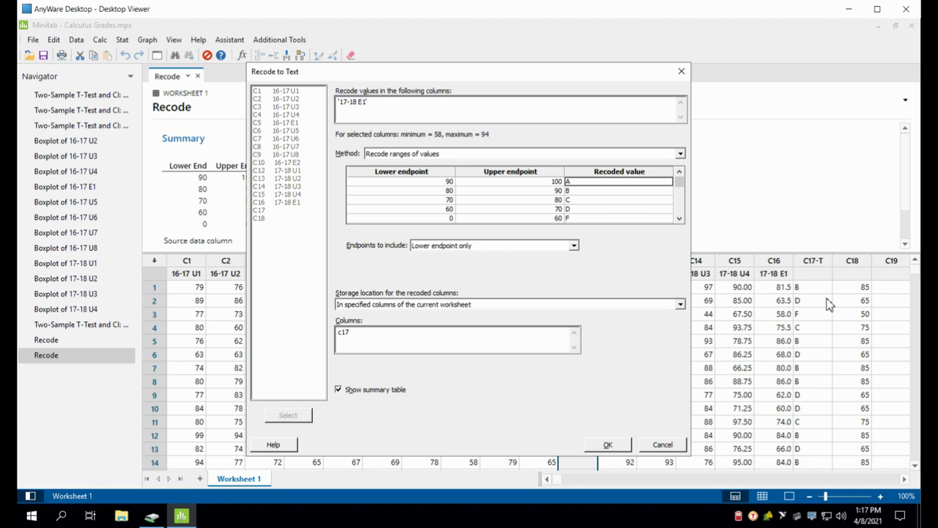
type("90-100")
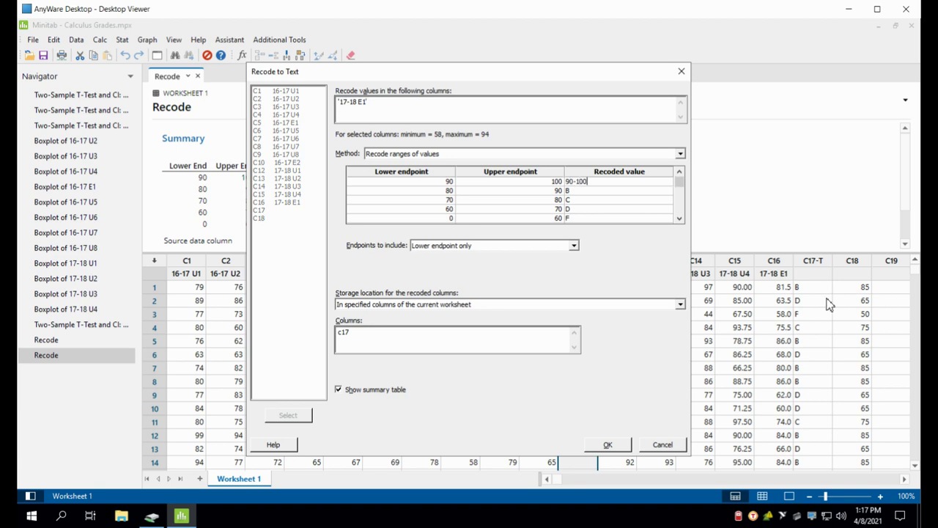
key("Down")
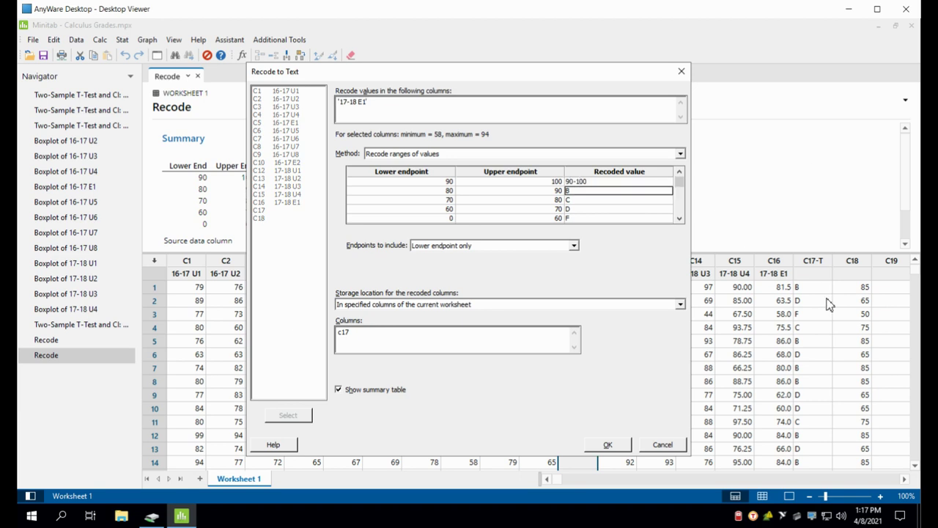
type("80-89")
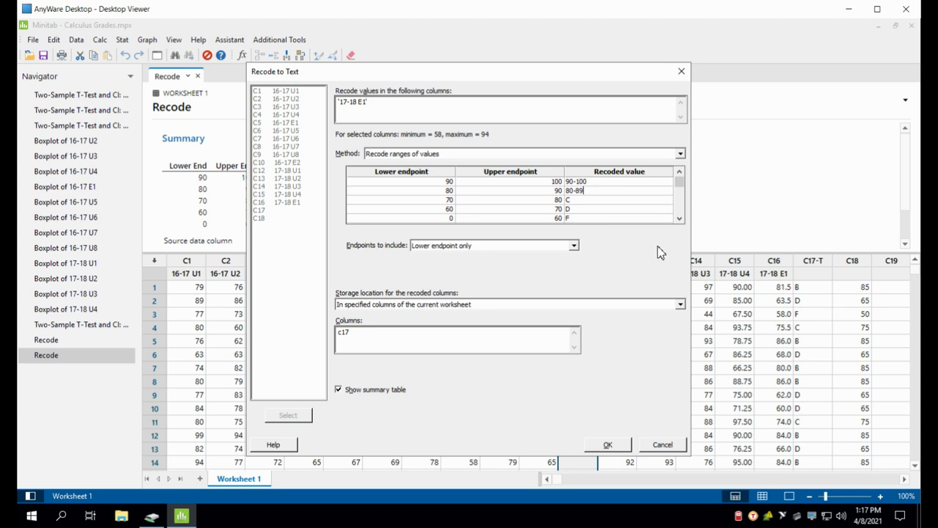
key("Down")
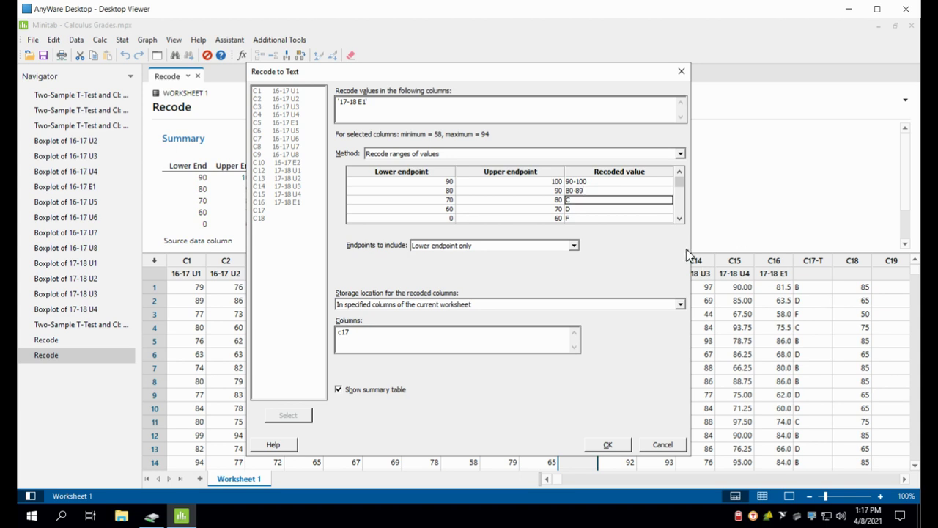
Set the recoded values of the three lowest ranges to 70-79, 60-69 and 0-59, and run the text recode
type("70")
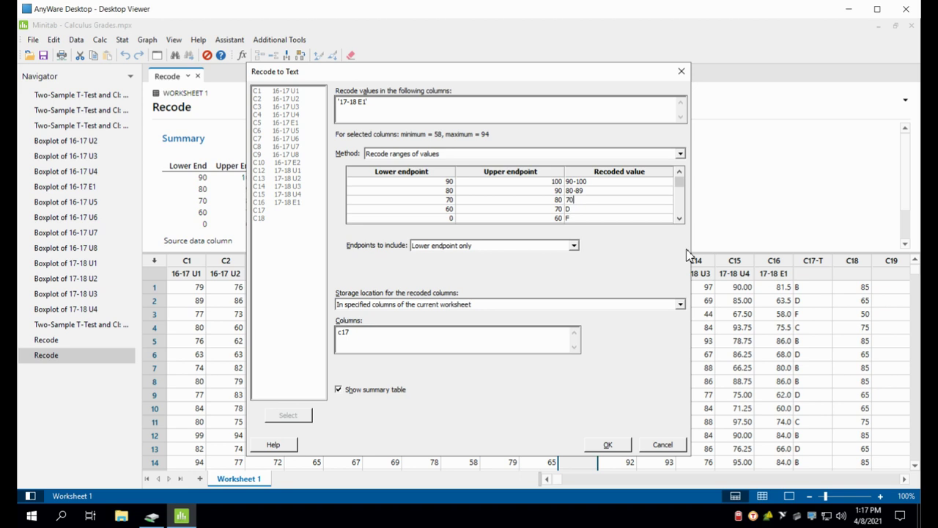
type("-79")
key("Down")
type("60-69")
key("Down")
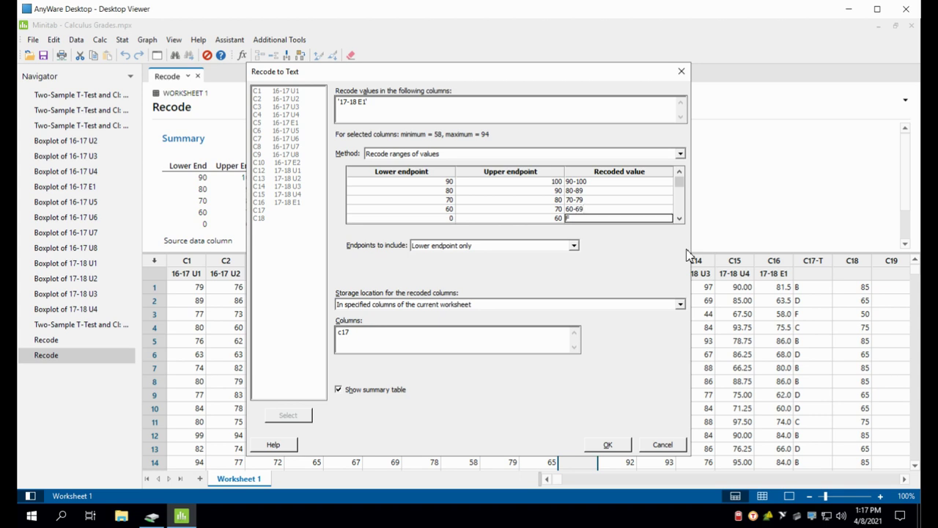
type("0-59")
key("Return")
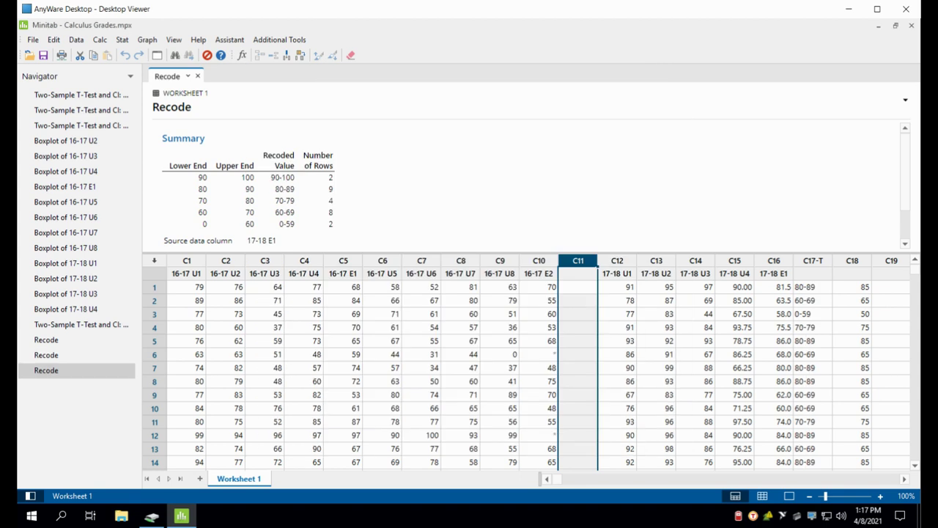